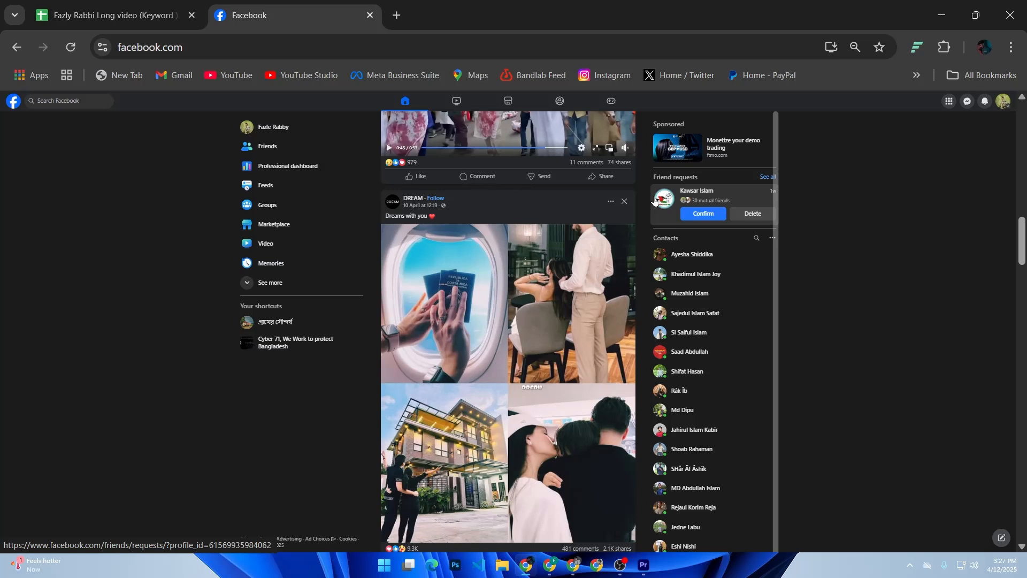
Open Ads Manager at adsmanager.facebook.com in a new browser tab
click(399, 8)
text(a)
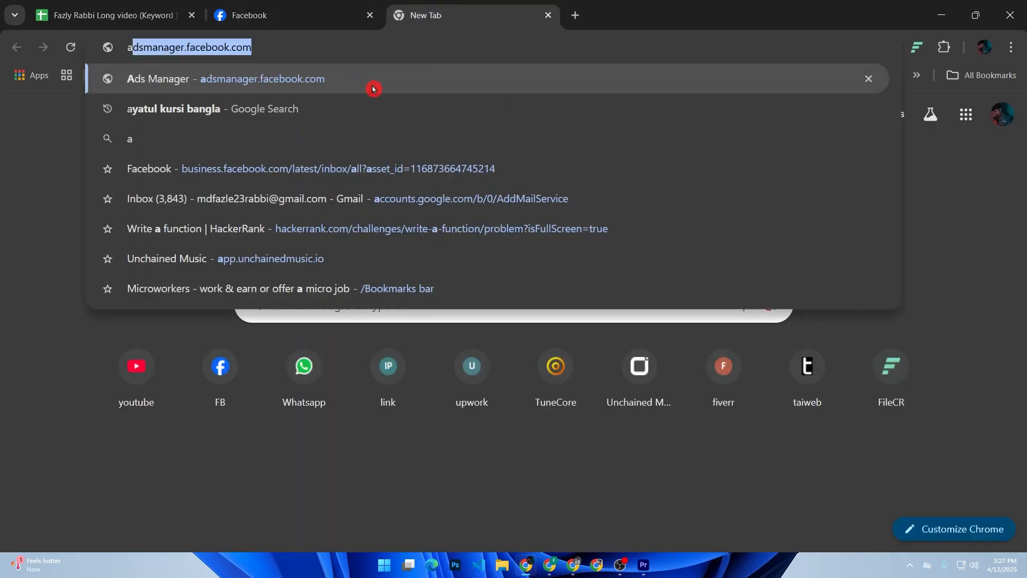
text(ds)
key(BackSpace)
text(ds)
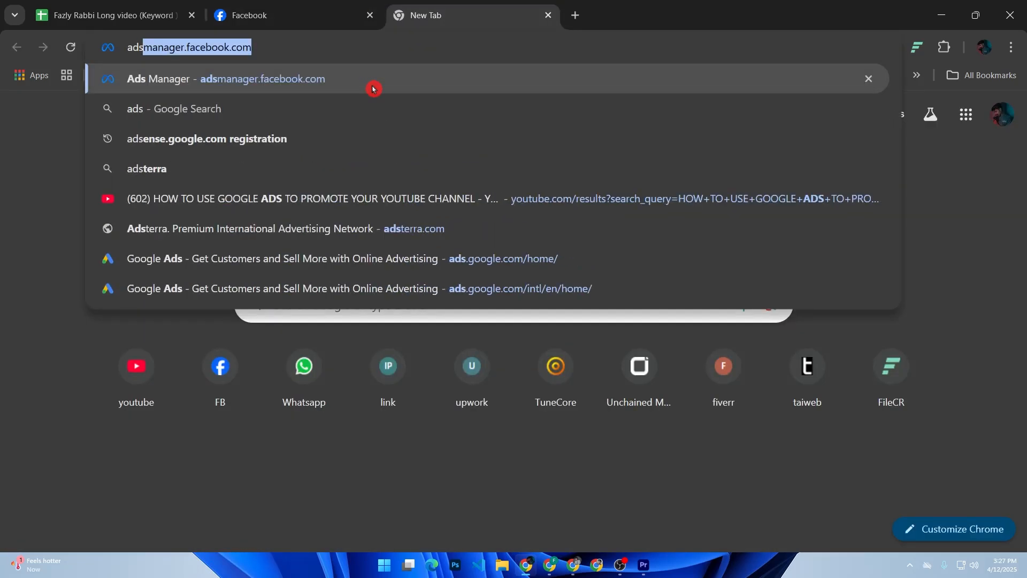
click(373, 89)
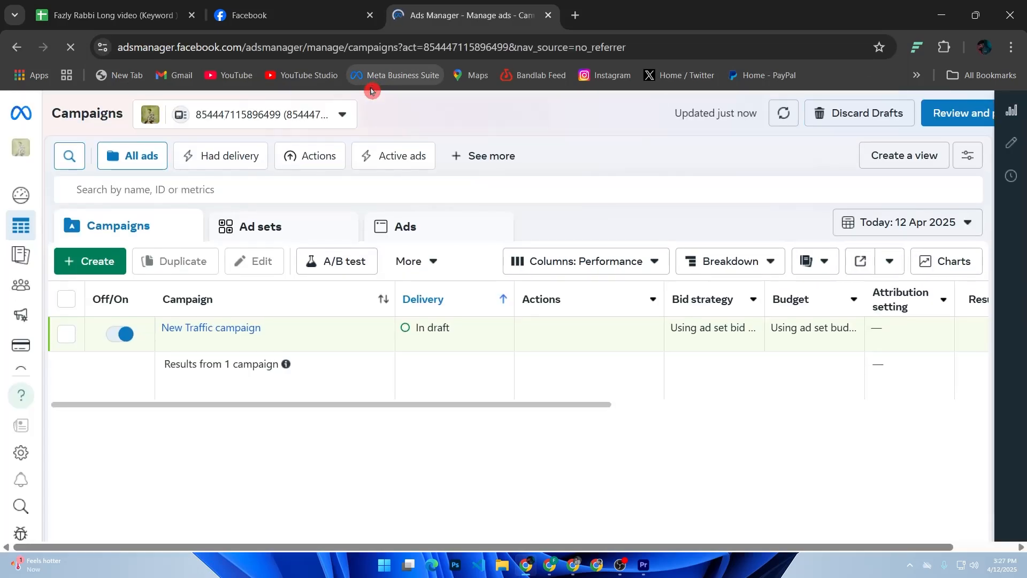
click(107, 263)
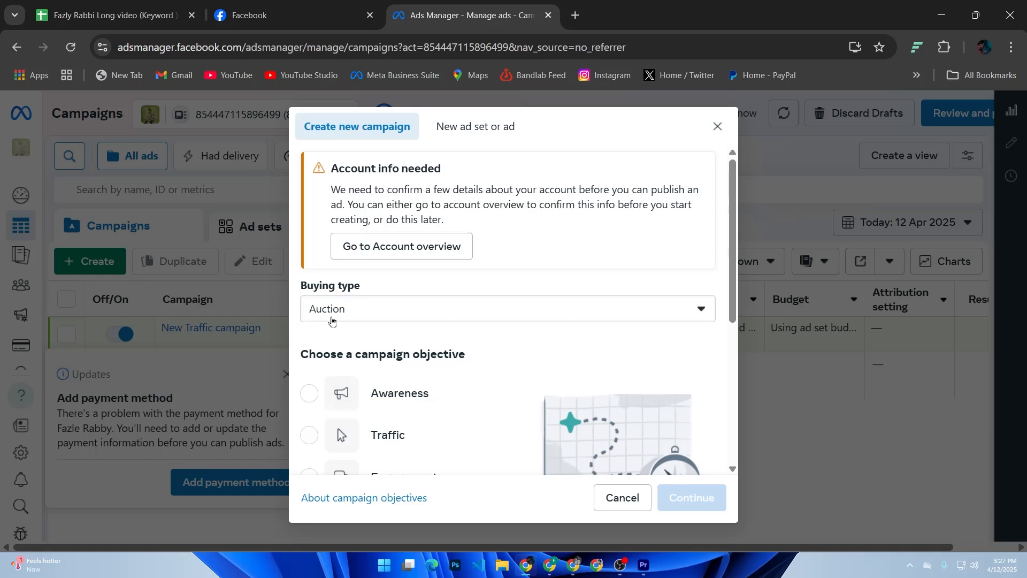
scroll(351, 316, down, 5)
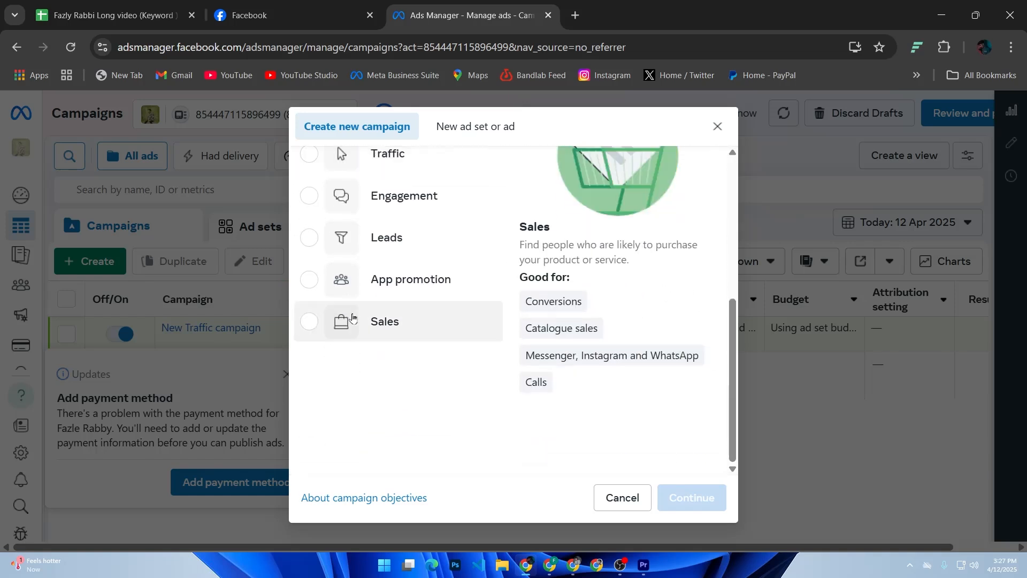
scroll(324, 337, up, 2)
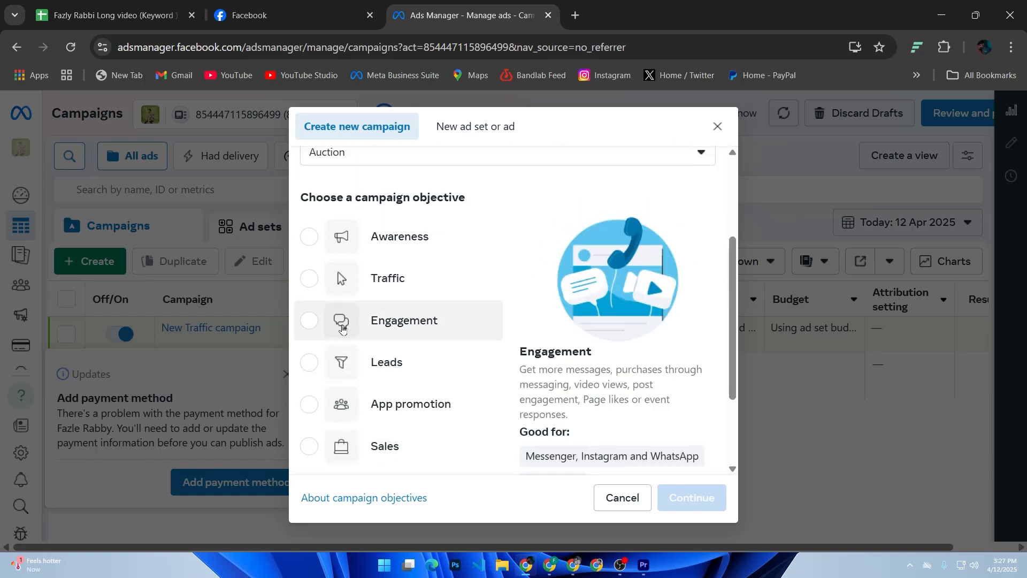
scroll(343, 328, up, 2)
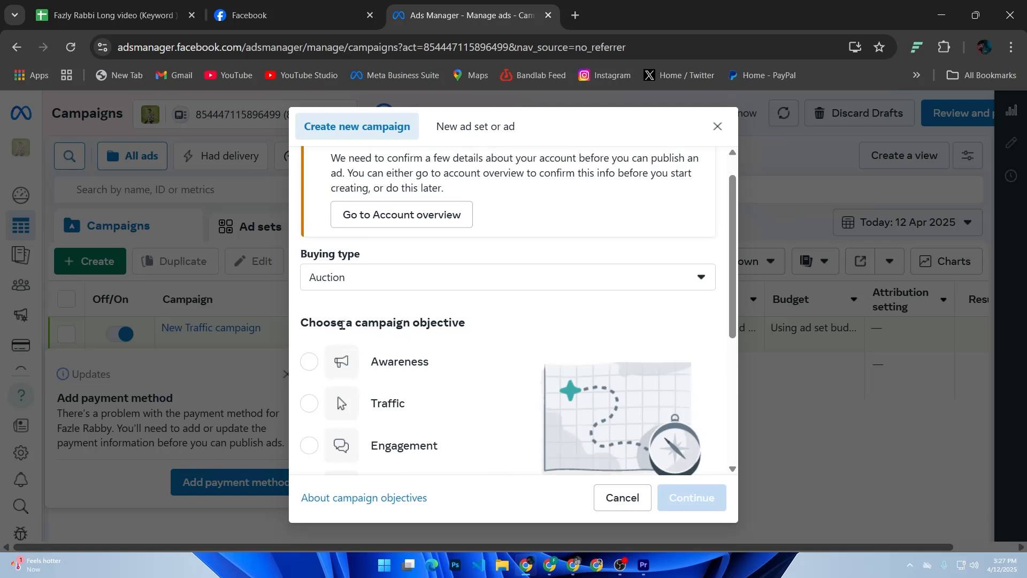
click(720, 129)
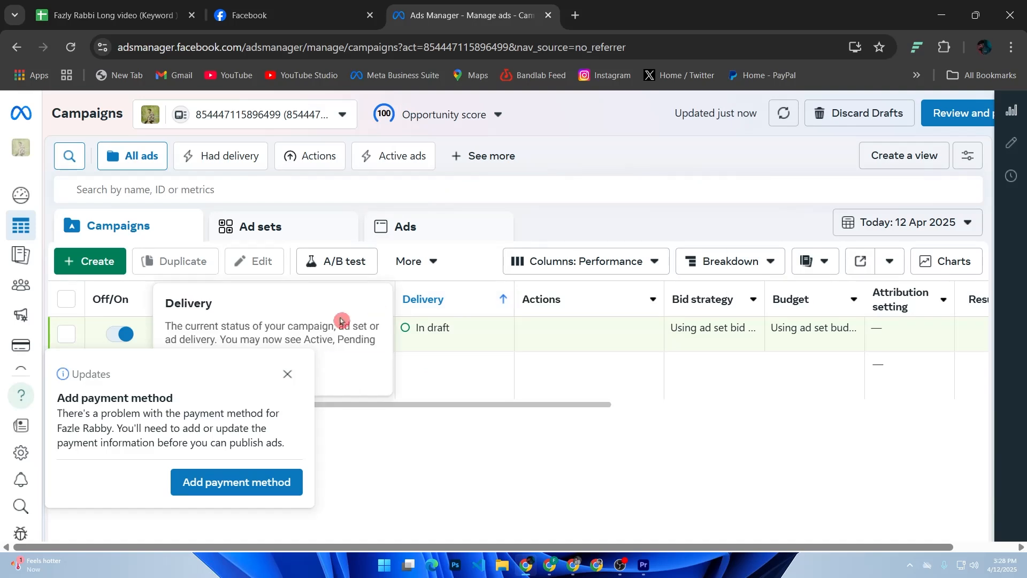
Dismiss the payment method notice and create a new campaign with the Auction buying type and the Awareness objective
click(286, 373)
mouse_move(287, 369)
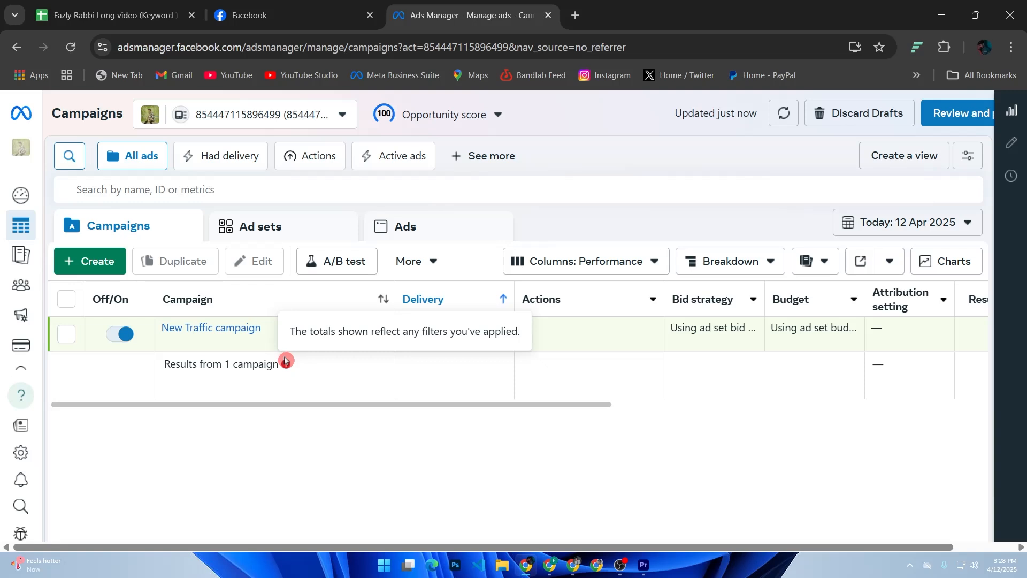
click(114, 273)
scroll(470, 298, down, 3)
scroll(470, 299, up, 3)
click(463, 312)
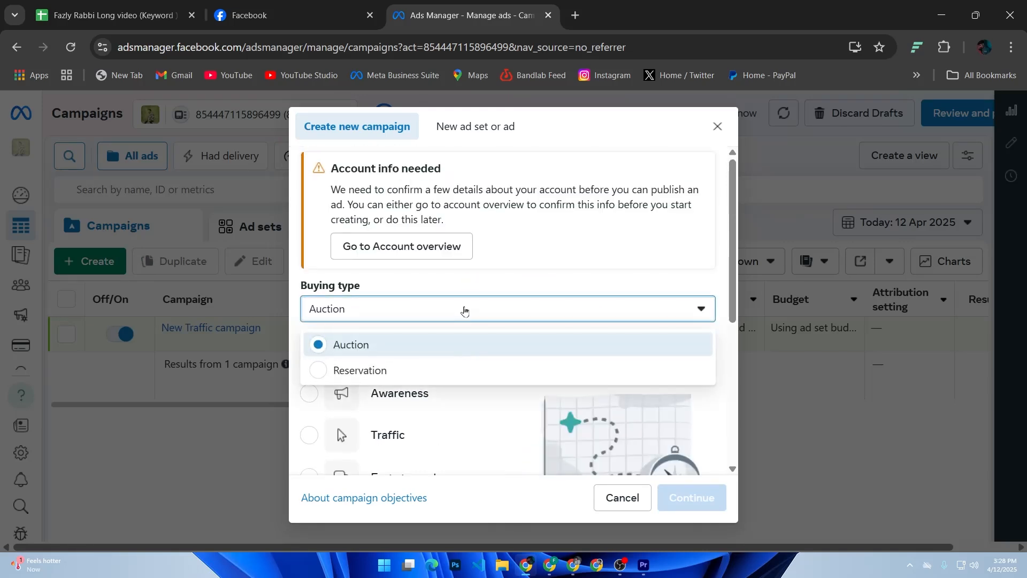
scroll(465, 311, down, 5)
scroll(427, 400, up, 3)
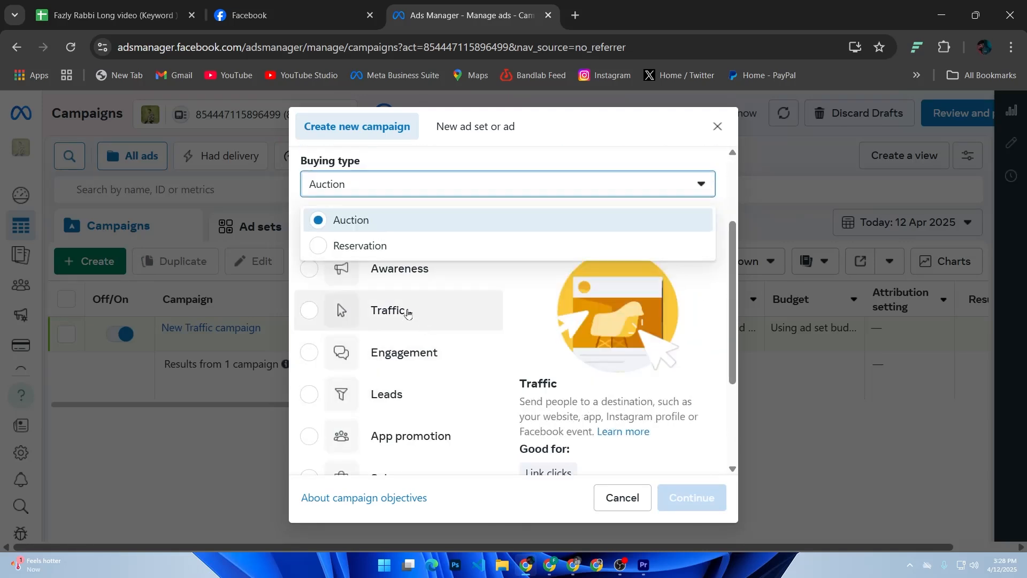
scroll(406, 331, down, 5)
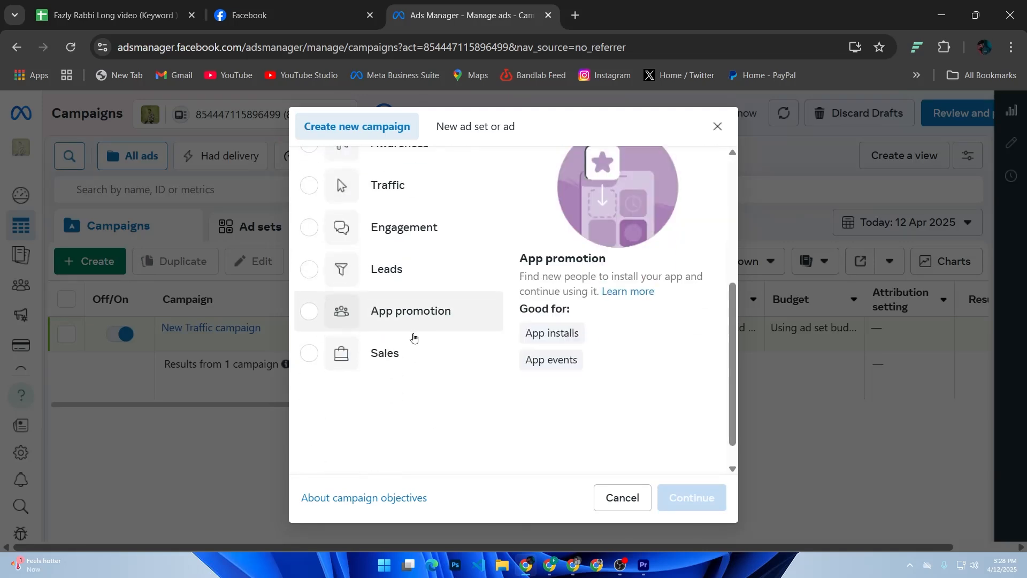
scroll(422, 360, up, 3)
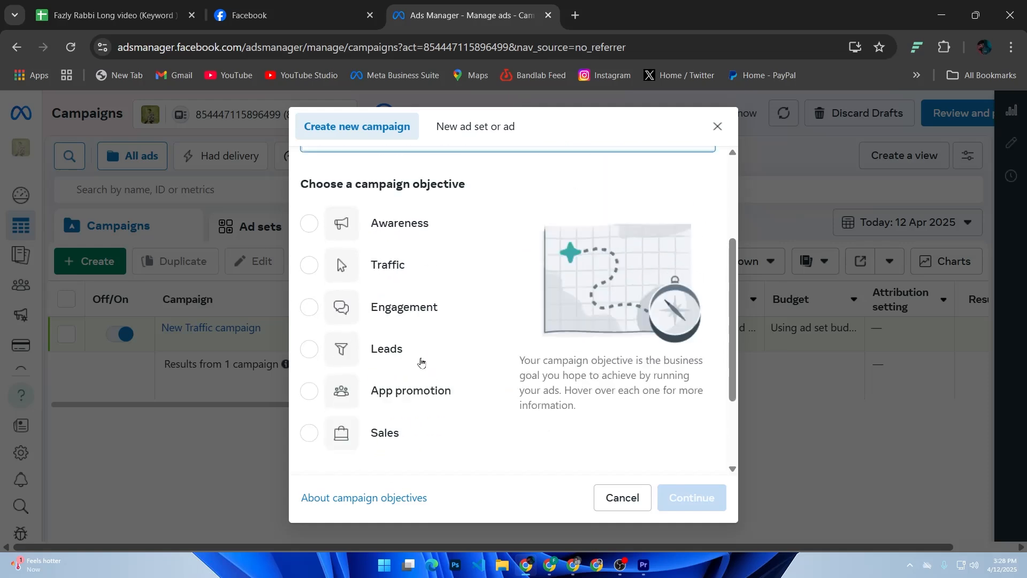
scroll(403, 429, up, 2)
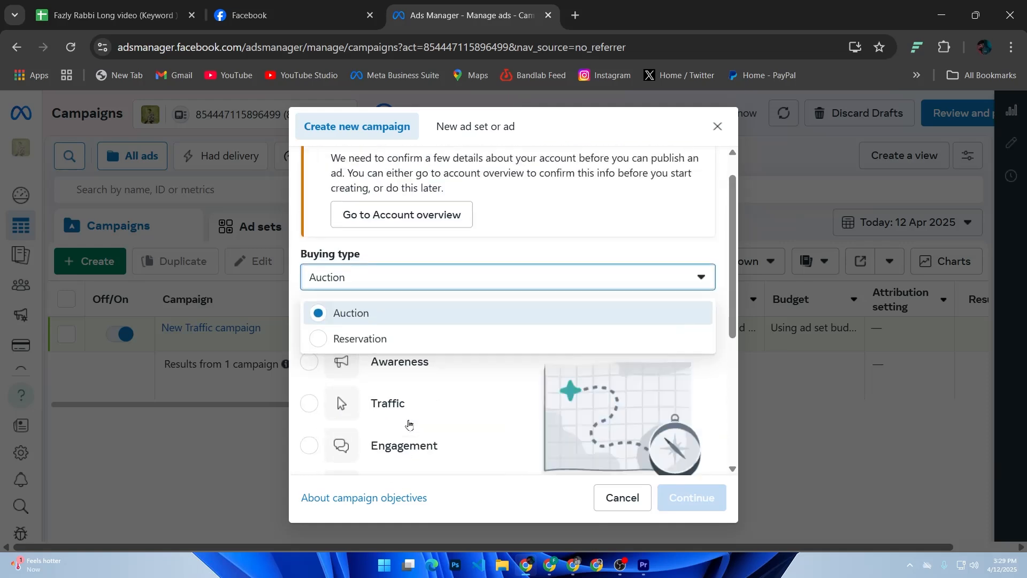
click(397, 379)
click(398, 378)
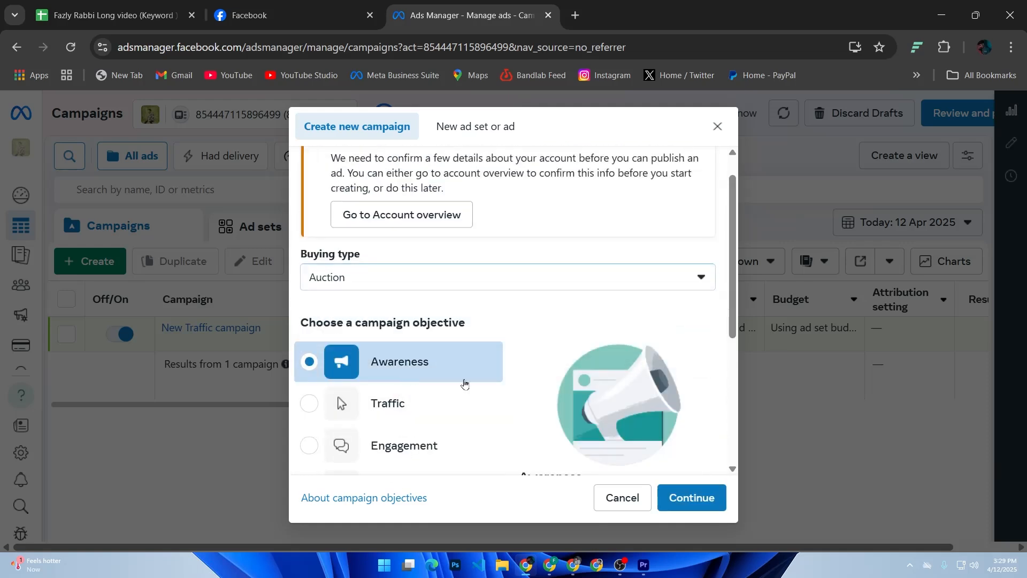
click(690, 500)
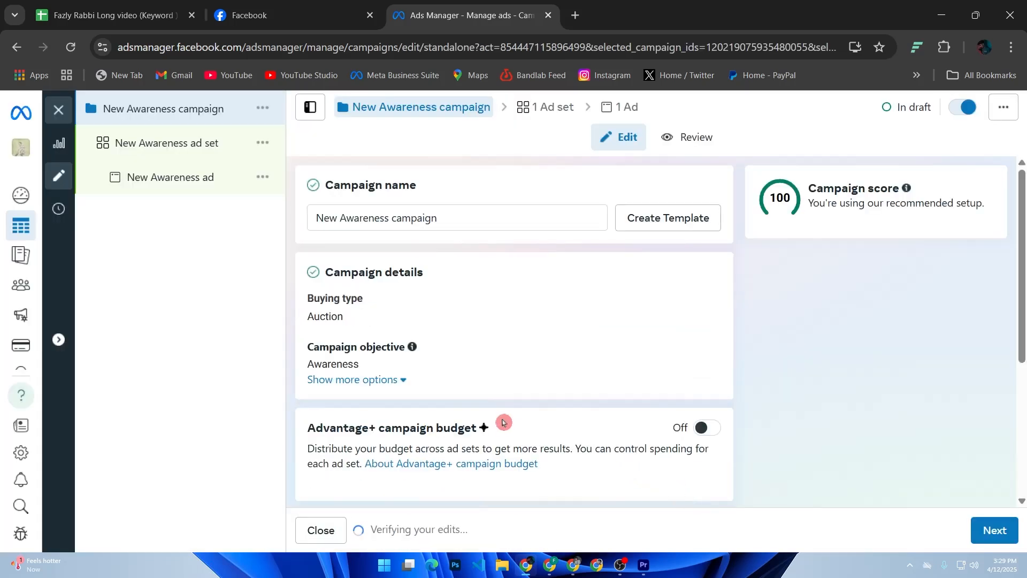
Keep the default settings of the new Awareness campaign and continue to its ad set
scroll(504, 399, down, 5)
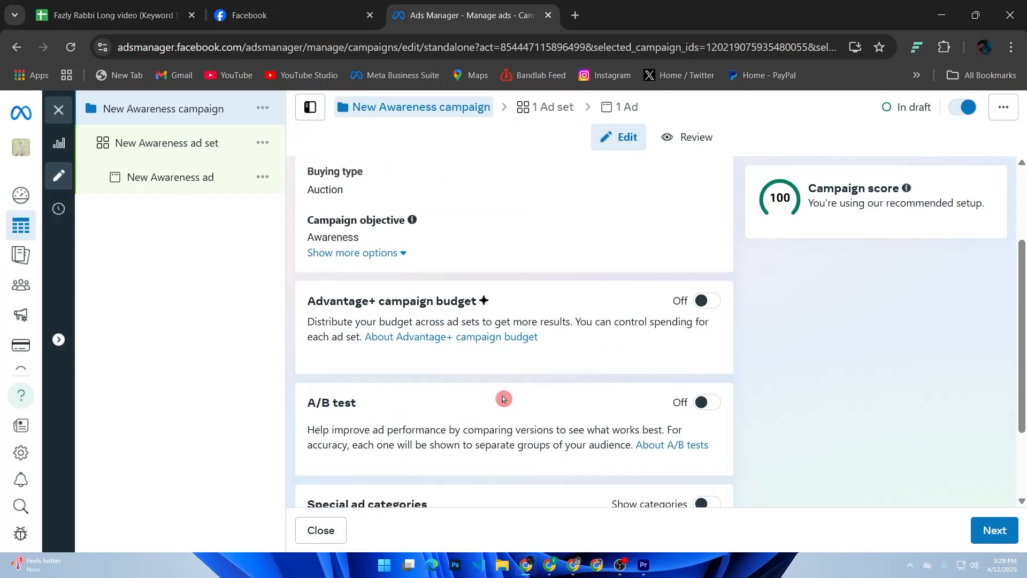
scroll(506, 392, up, 5)
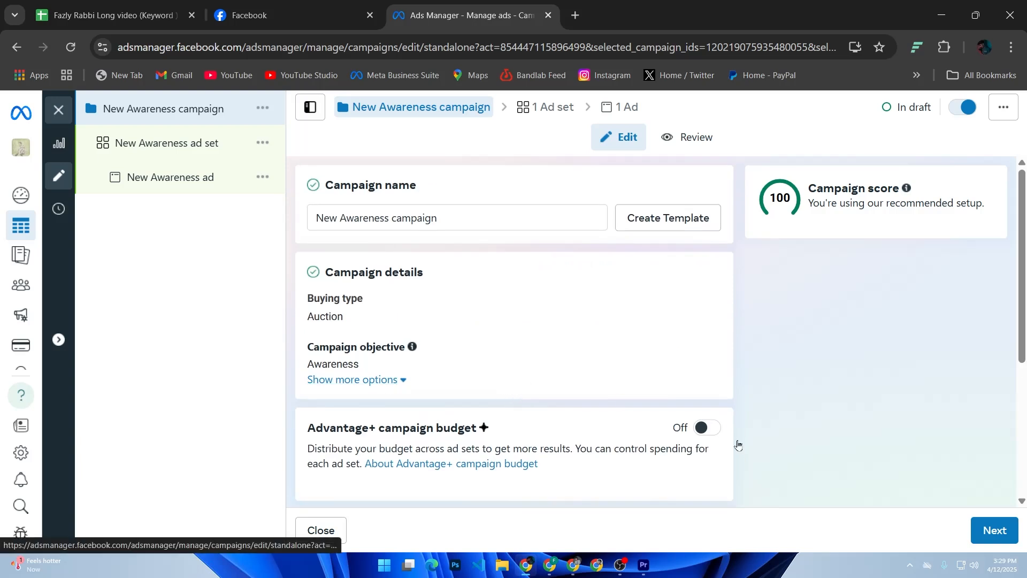
click(984, 535)
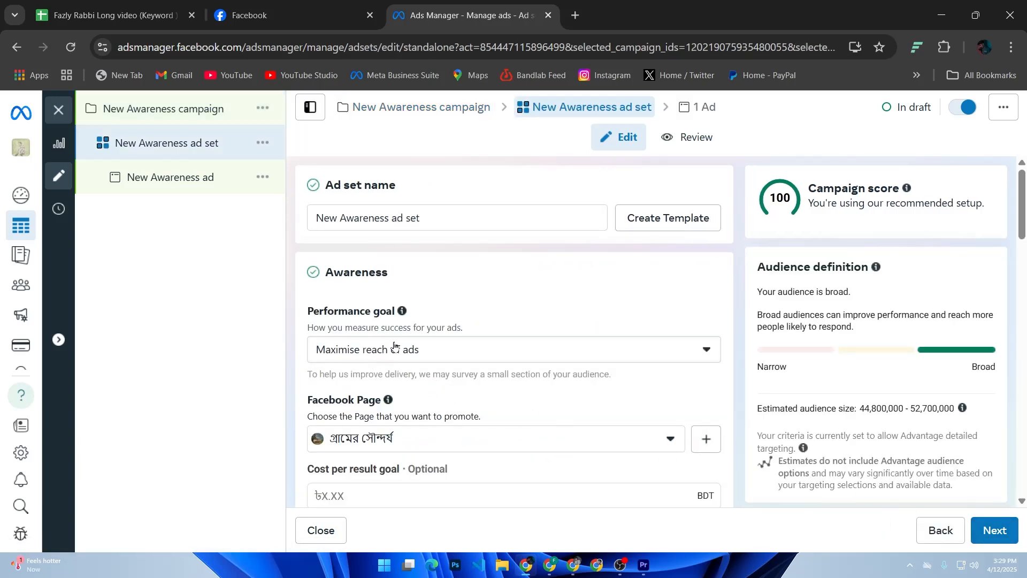
Examine the ad set's performance goal, Facebook Page, budget, audience controls, Advantage+ audience and placements
scroll(333, 353, down, 1)
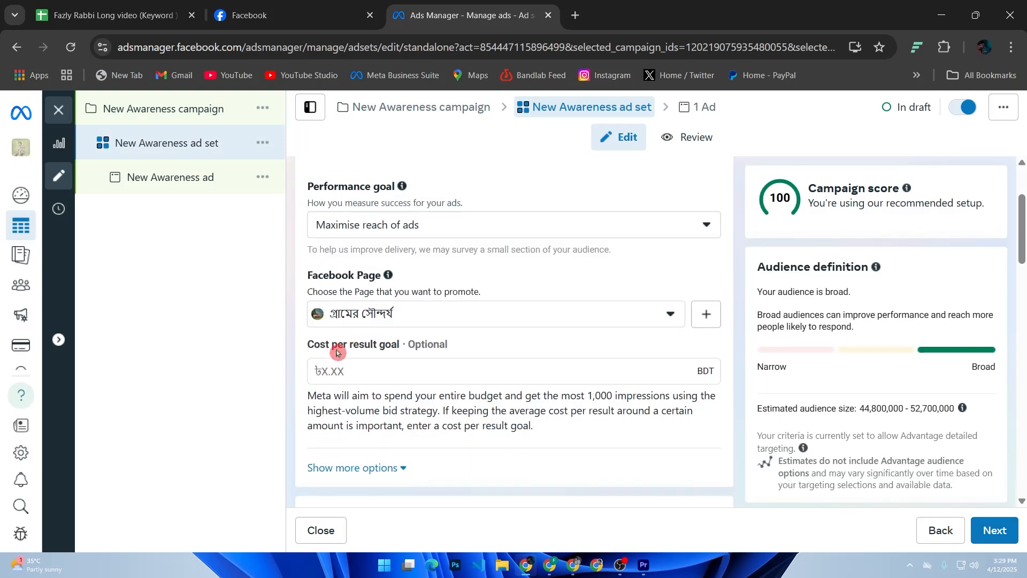
scroll(348, 361, down, 3)
scroll(369, 375, down, 8)
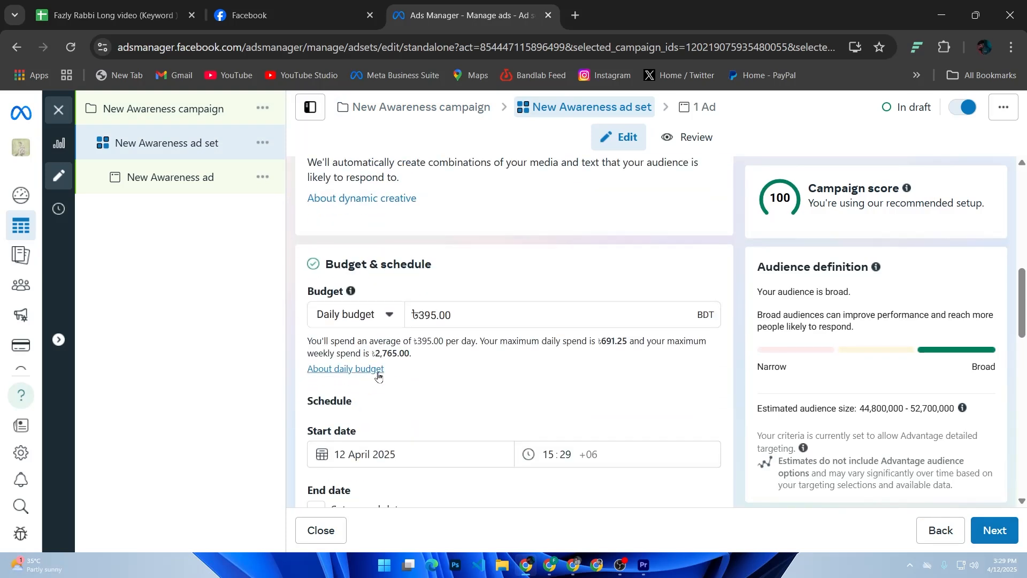
scroll(387, 365, down, 7)
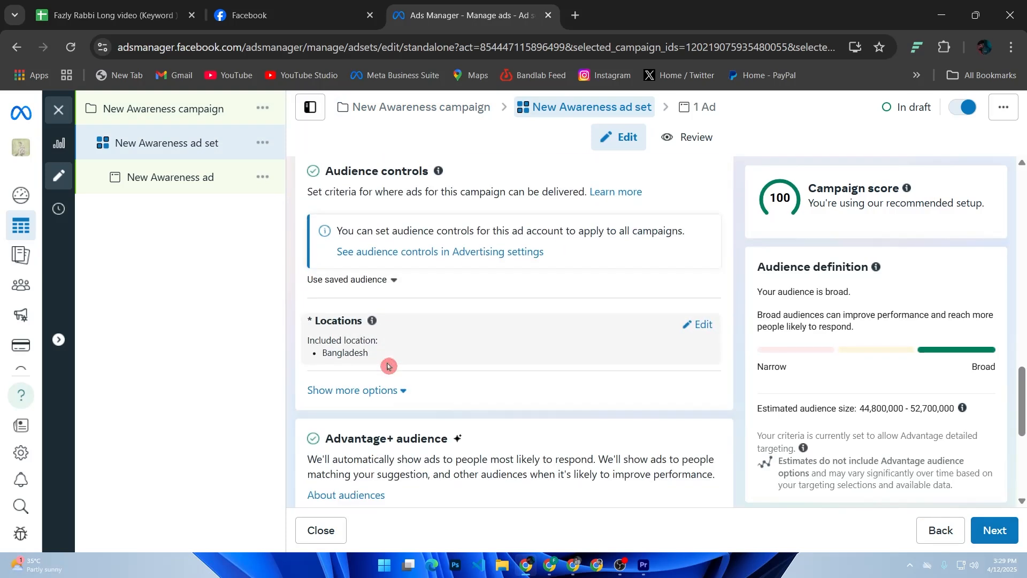
scroll(388, 365, up, 2)
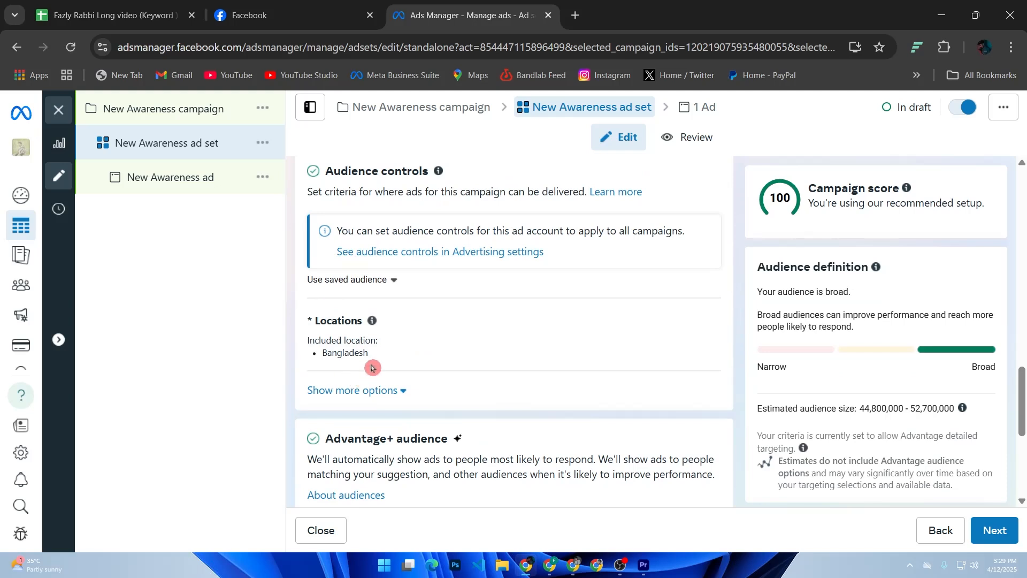
scroll(355, 431, down, 2)
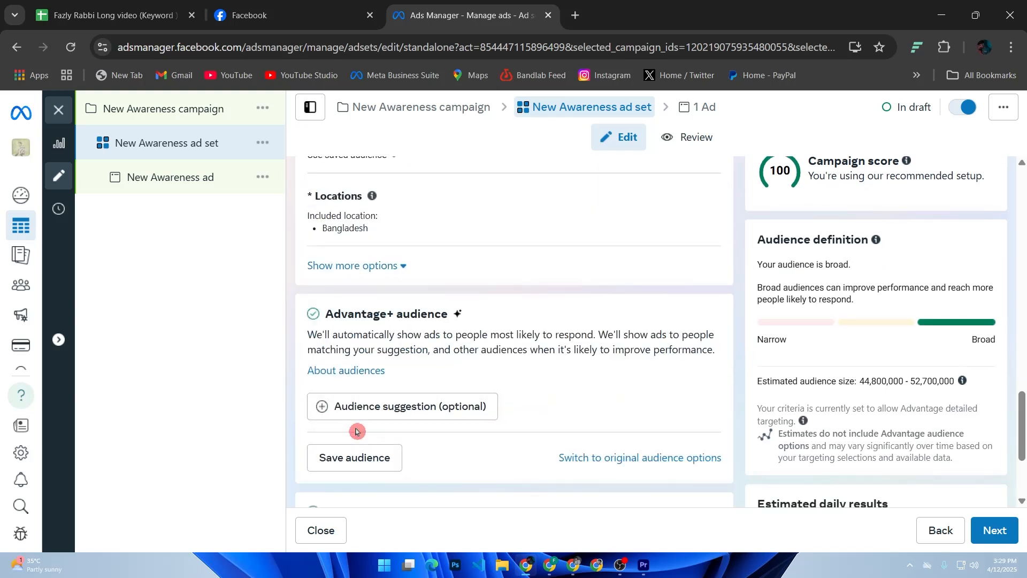
scroll(359, 428, down, 2)
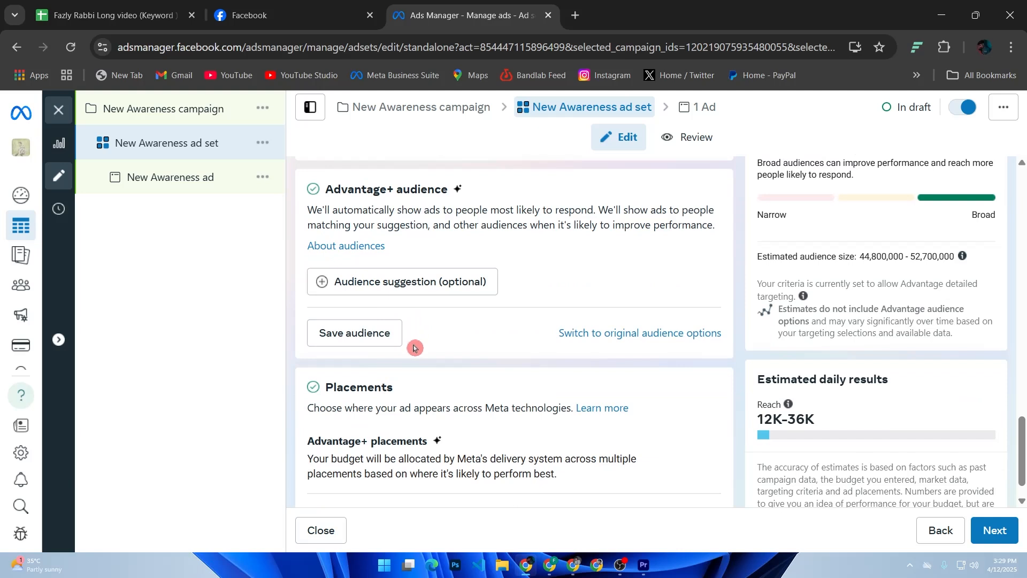
scroll(415, 348, down, 1)
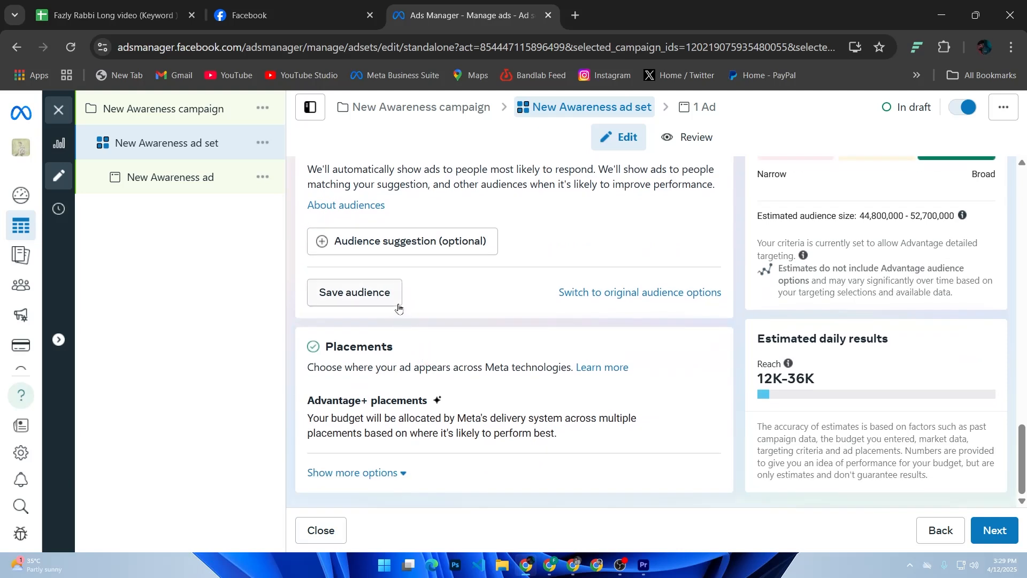
mouse_move(358, 401)
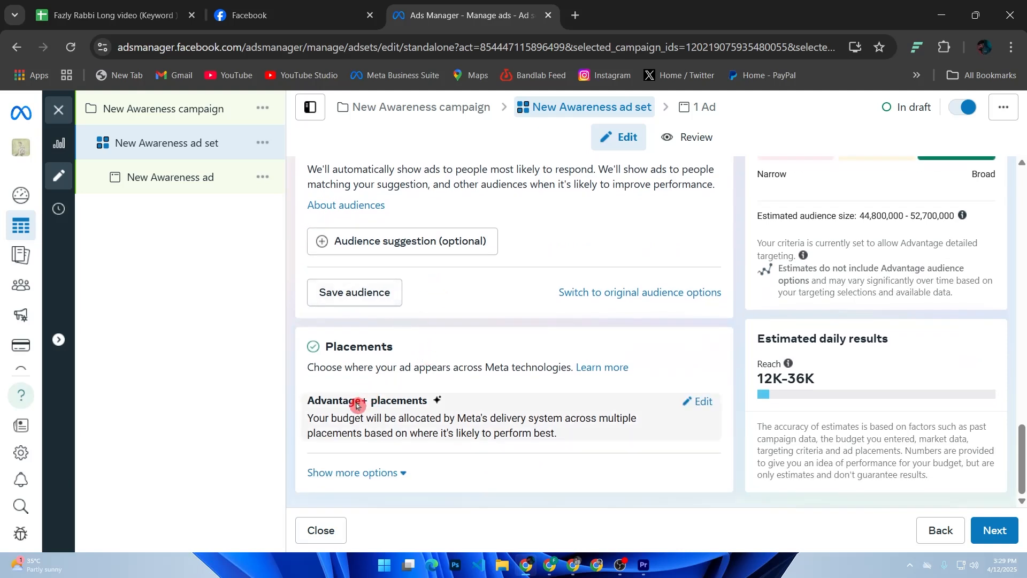
scroll(407, 399, up, 6)
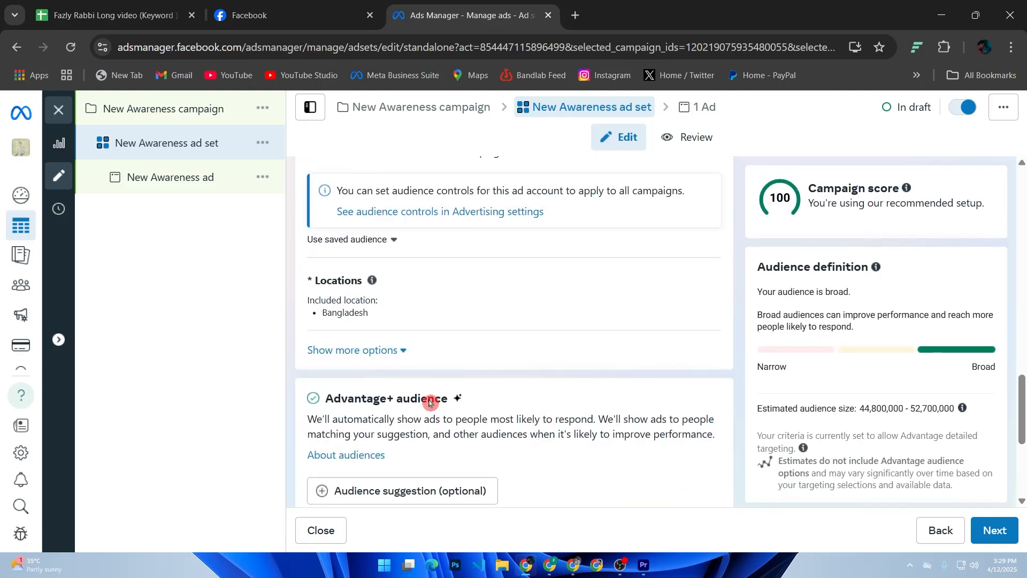
click(430, 403)
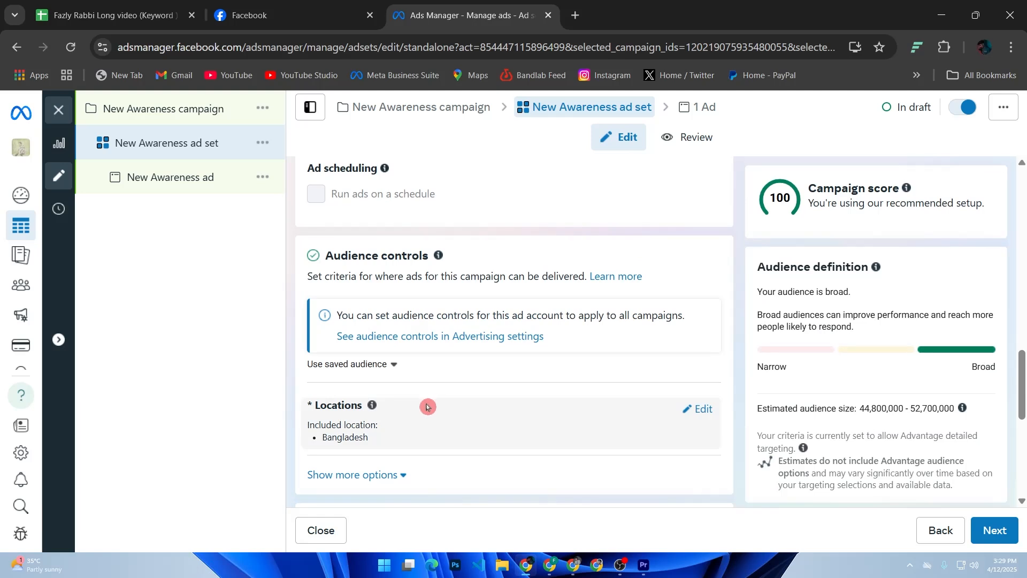
Examine the ad set's daily budget amount, start date calendar and end date and ad scheduling options
scroll(427, 407, up, 5)
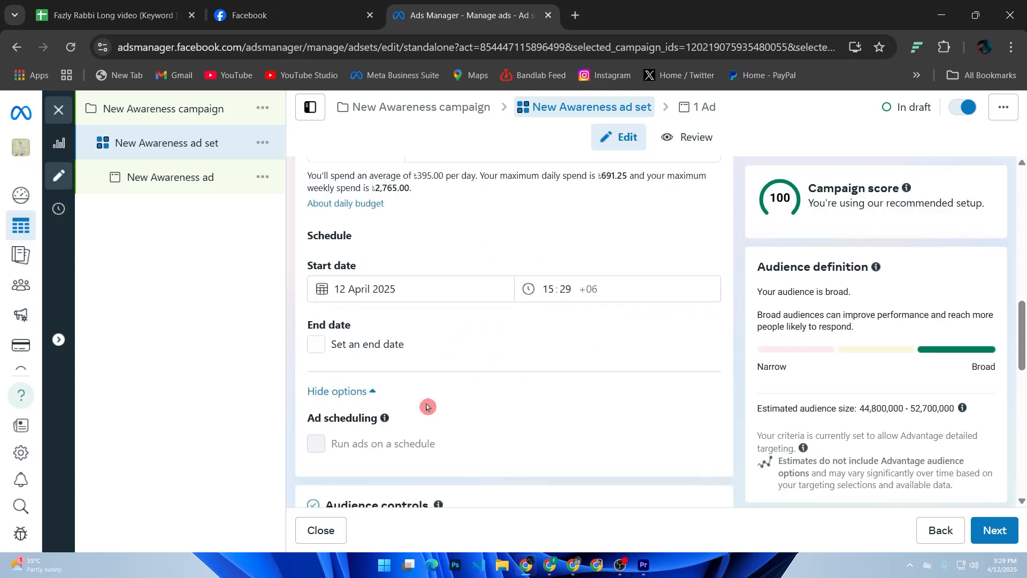
scroll(428, 406, up, 2)
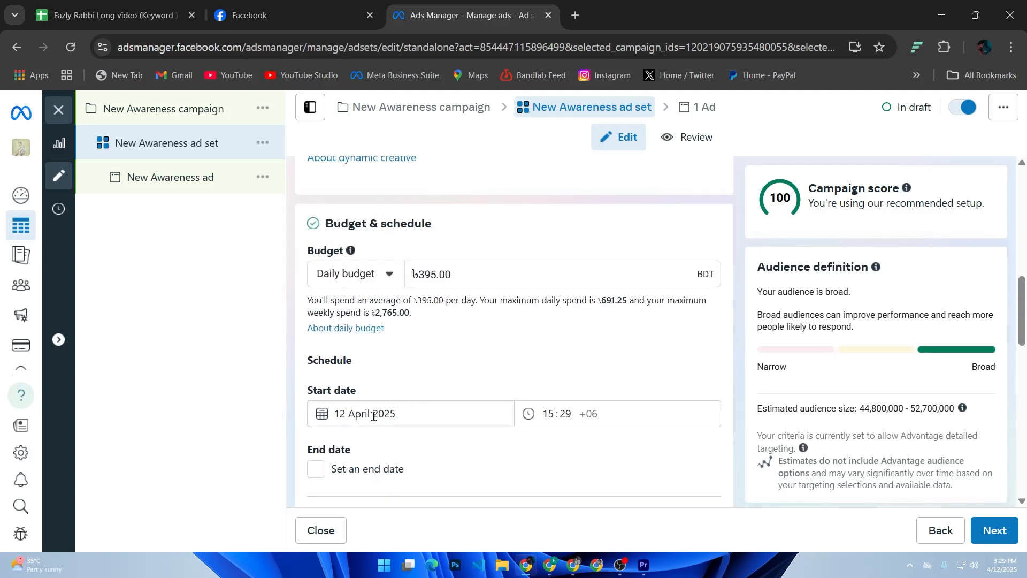
drag(466, 278, 401, 277)
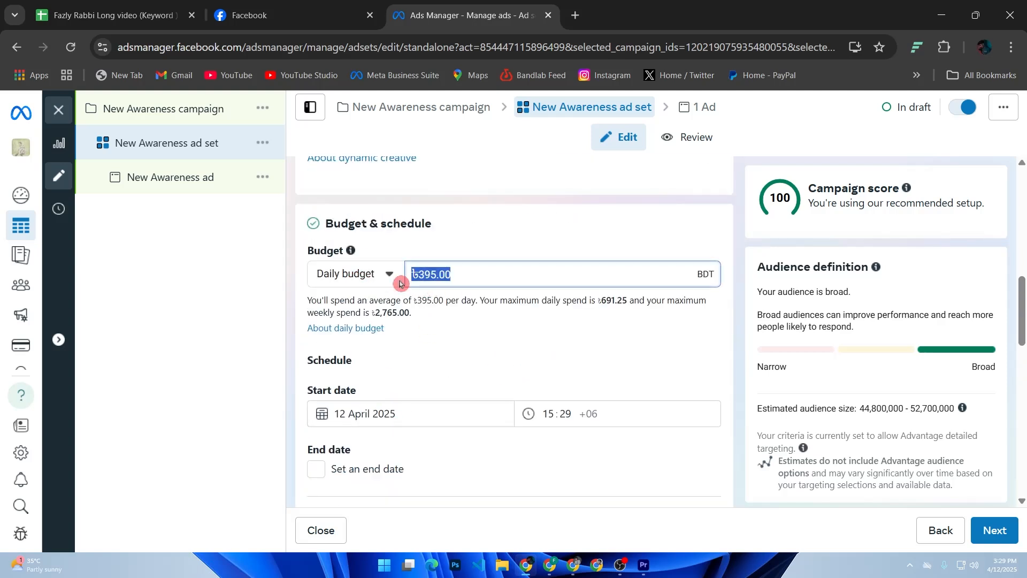
click(348, 415)
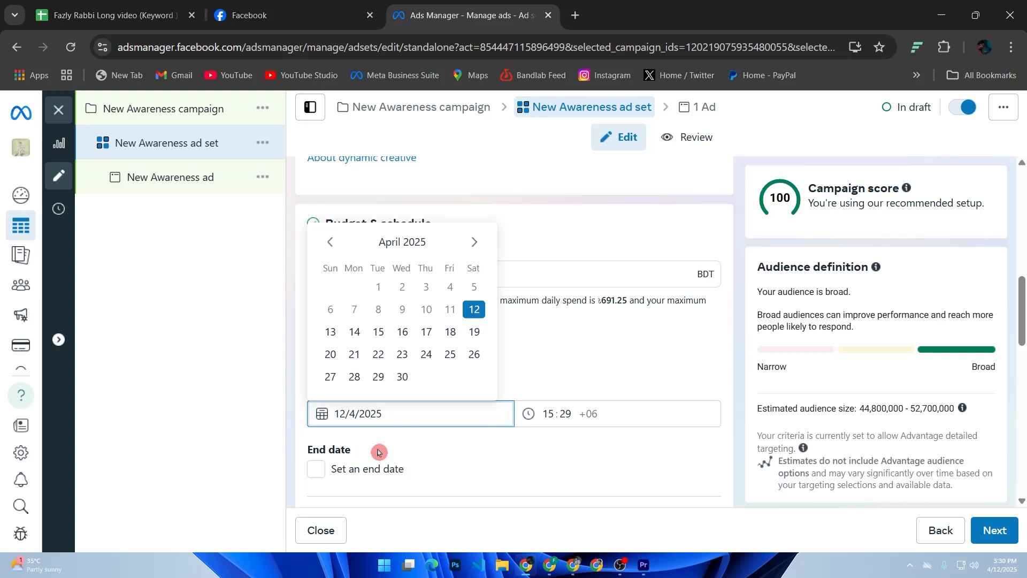
click(422, 457)
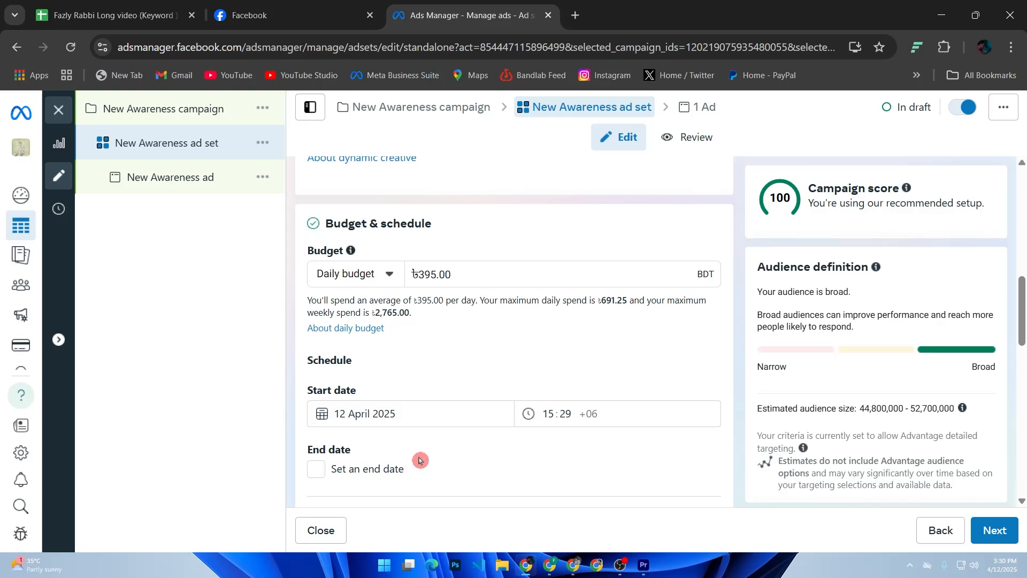
scroll(420, 460, up, 2)
scroll(420, 460, down, 4)
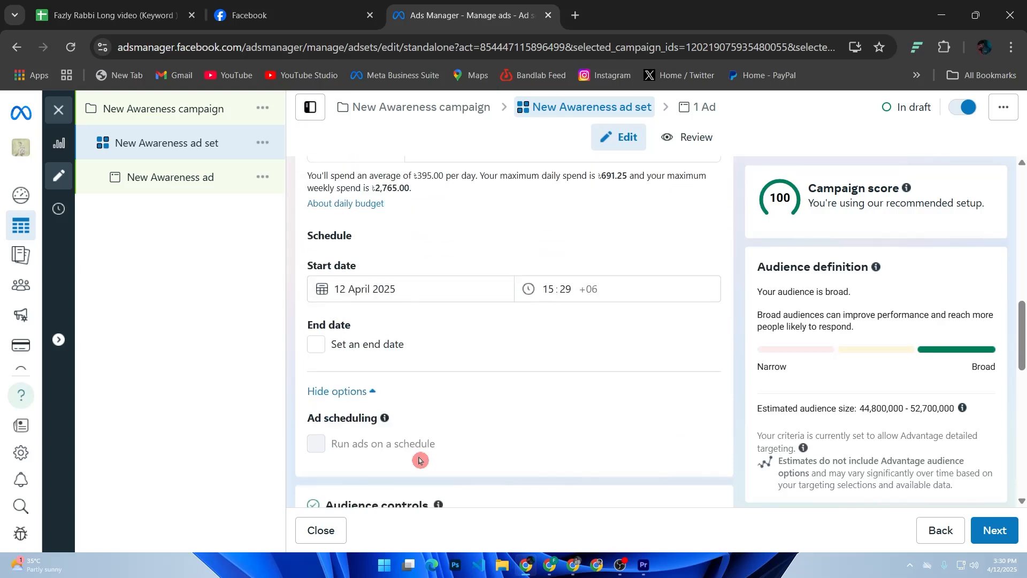
Review the ad set's name, performance goal and cost per result goal, keep the defaults and continue to its ad
scroll(420, 460, down, 3)
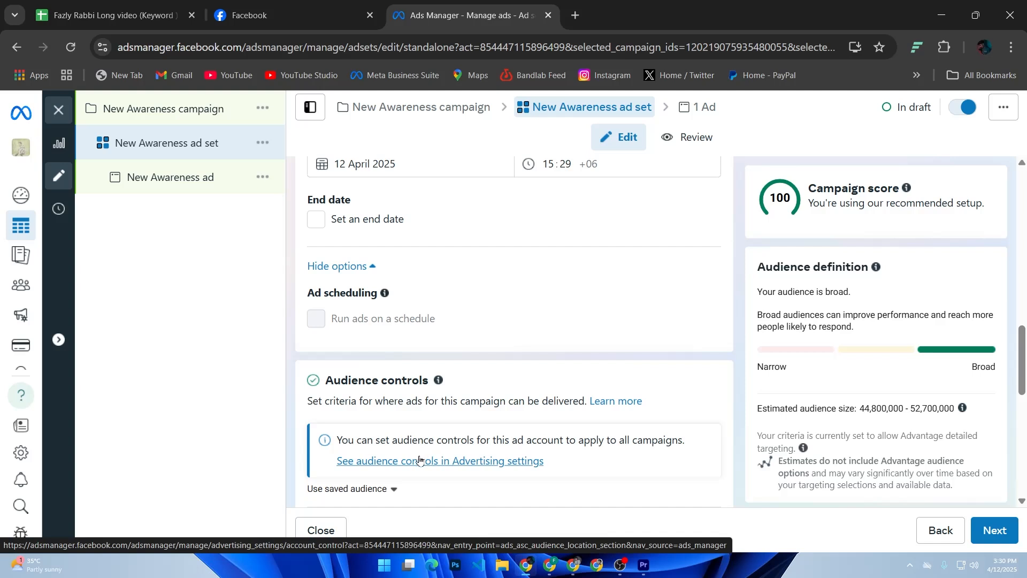
scroll(419, 461, up, 10)
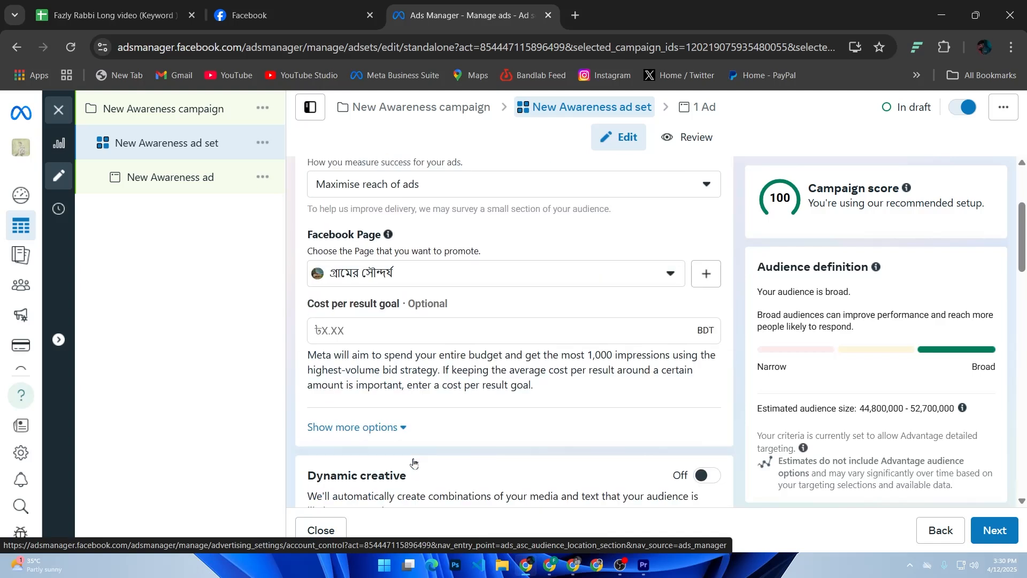
click(458, 222)
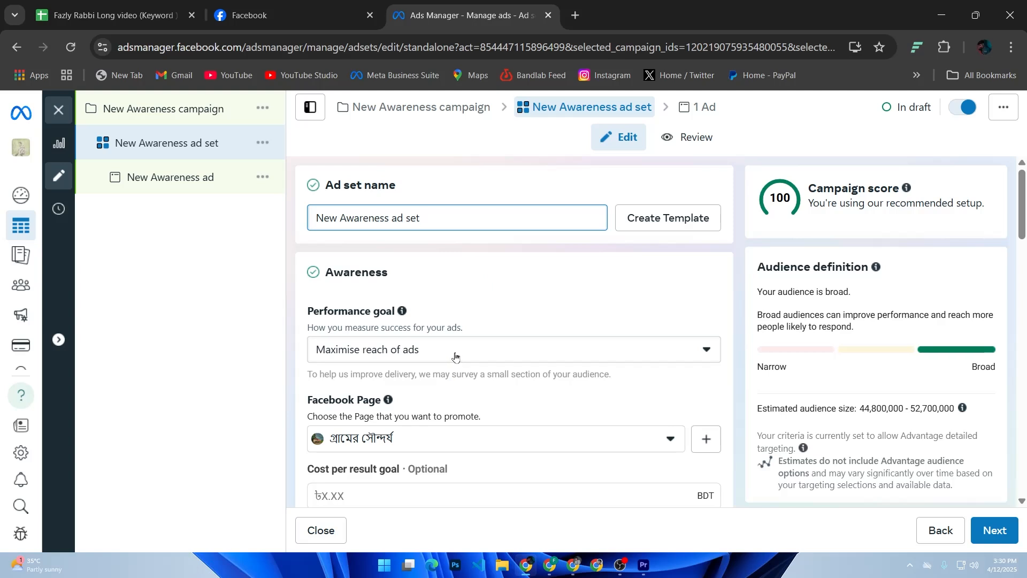
scroll(454, 357, down, 2)
click(516, 358)
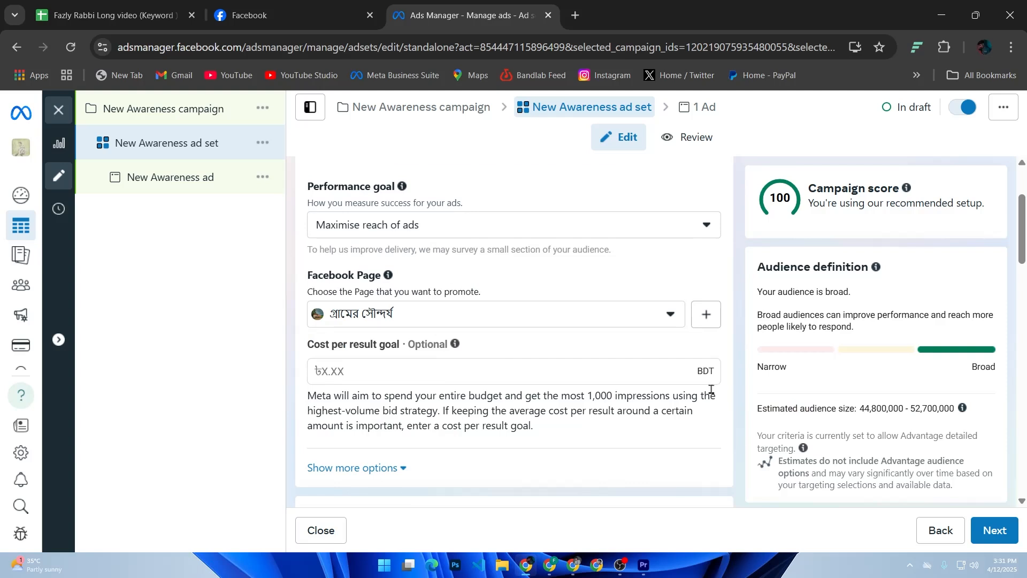
click(999, 530)
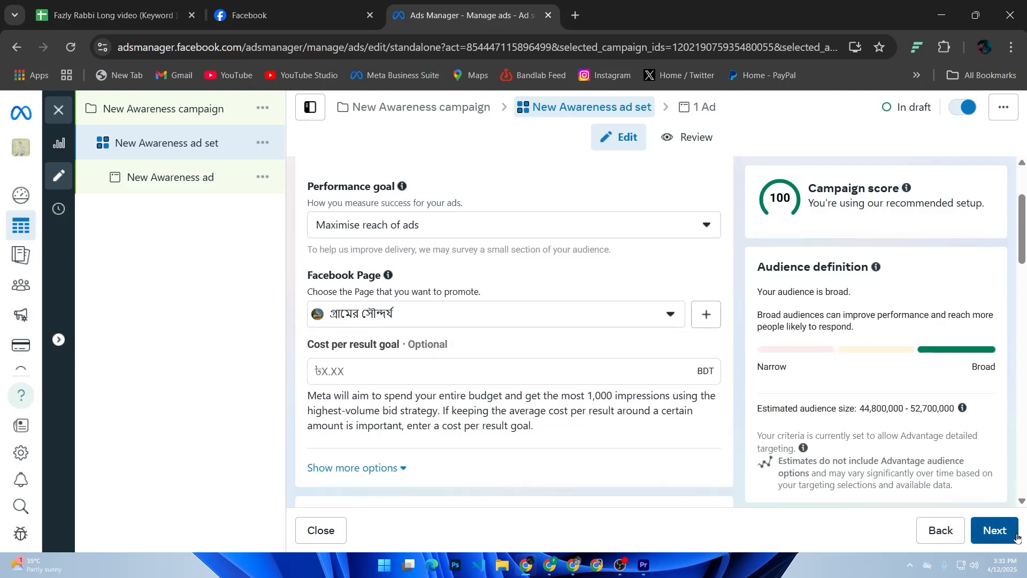
Examine the ad's Facebook Page and Instagram account, format and ad creative settings, and preview its square and vertical placements
scroll(476, 377, down, 5)
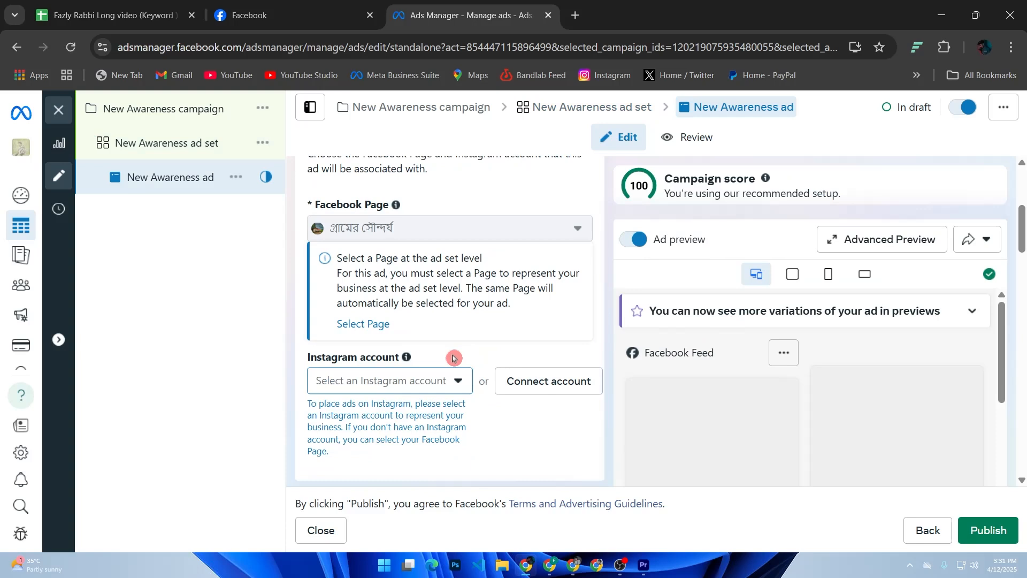
scroll(451, 355, down, 5)
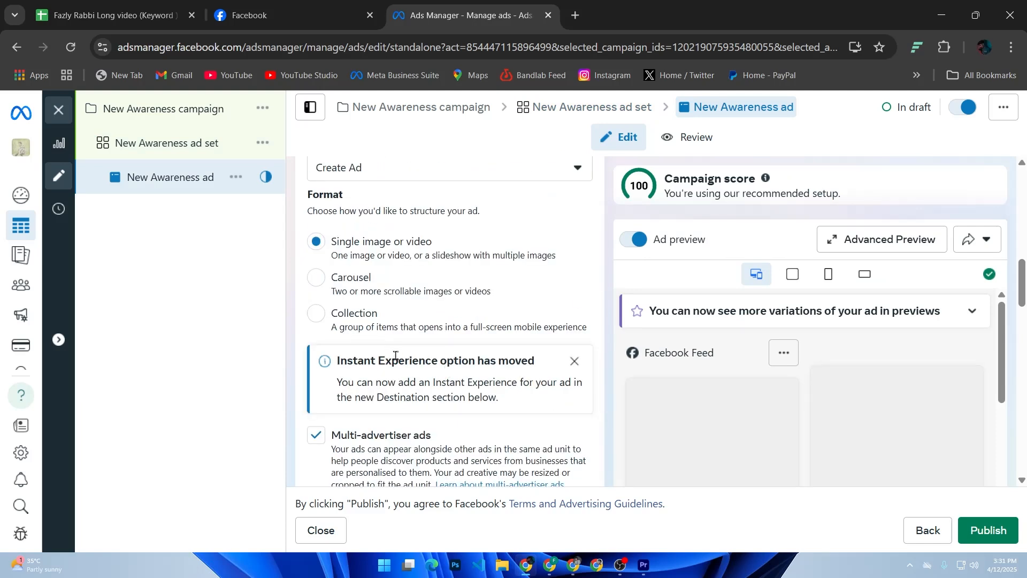
scroll(395, 375, down, 3)
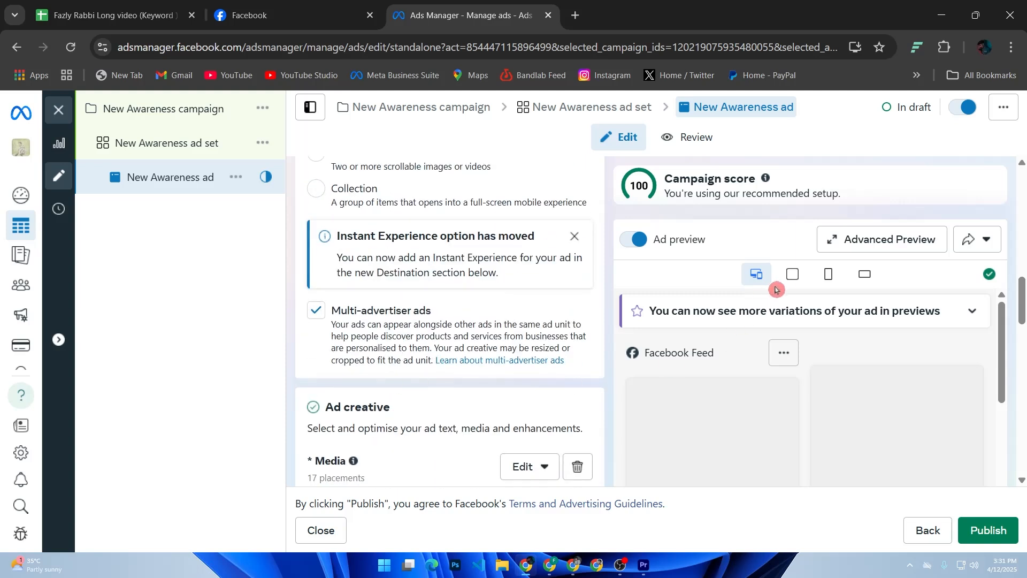
click(792, 278)
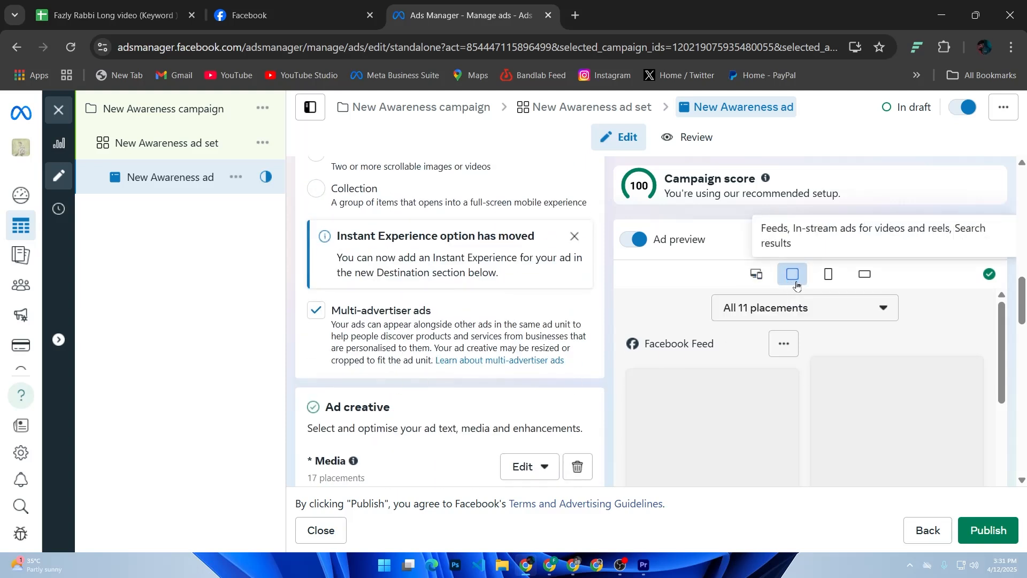
click(830, 277)
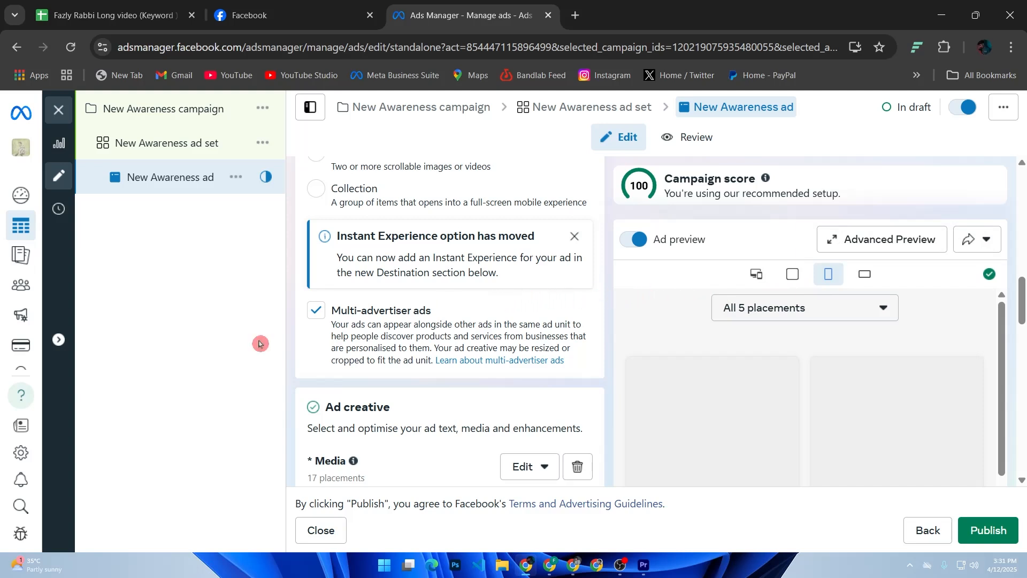
Leave the ad draft for the Events Manager overview and enlarge the page for easier reading
mouse_move(31, 289)
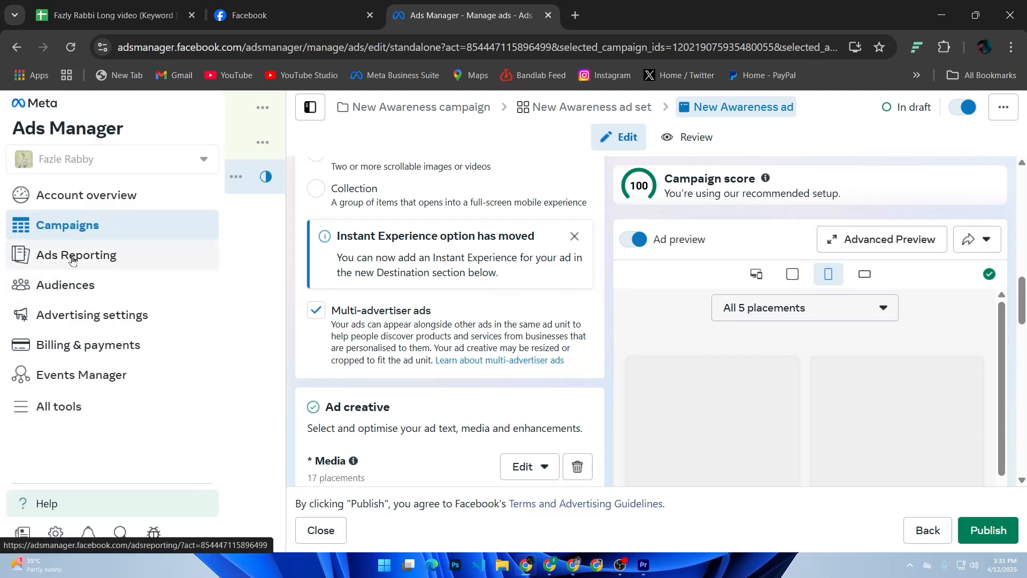
click(97, 376)
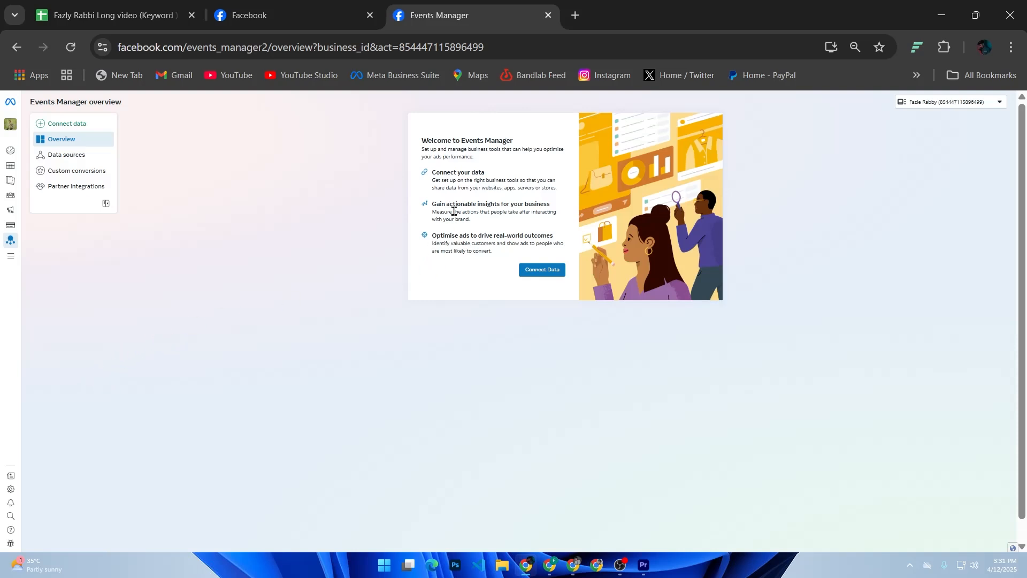
key(ctrl+plus)
key(ctrl+plus)
Examine the Web, App, Offline, CRM and Messaging options for connecting a new data source, then cancel the dialog
click(548, 359)
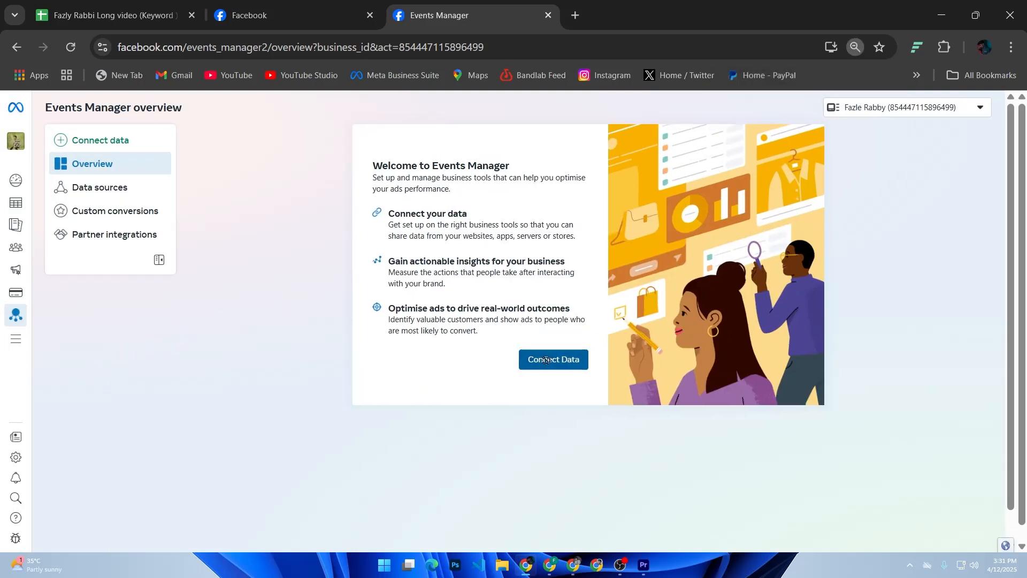
mouse_move(546, 357)
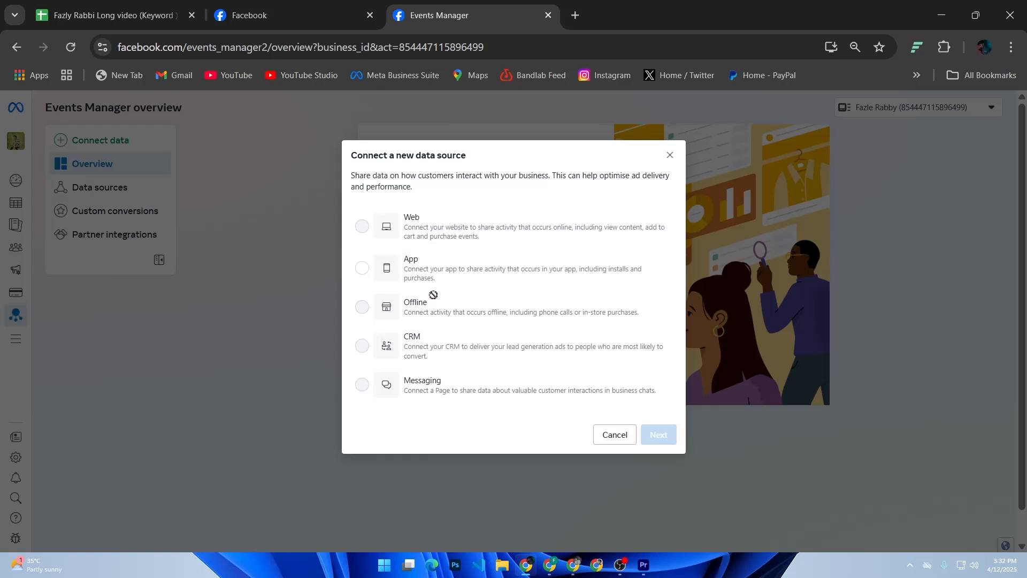
mouse_move(428, 297)
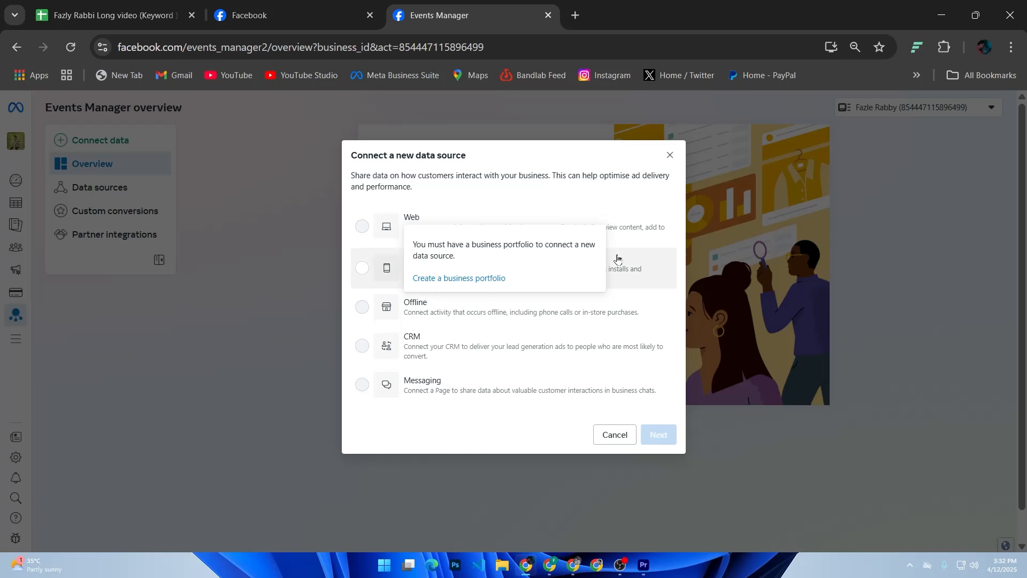
click(366, 9)
click(435, 4)
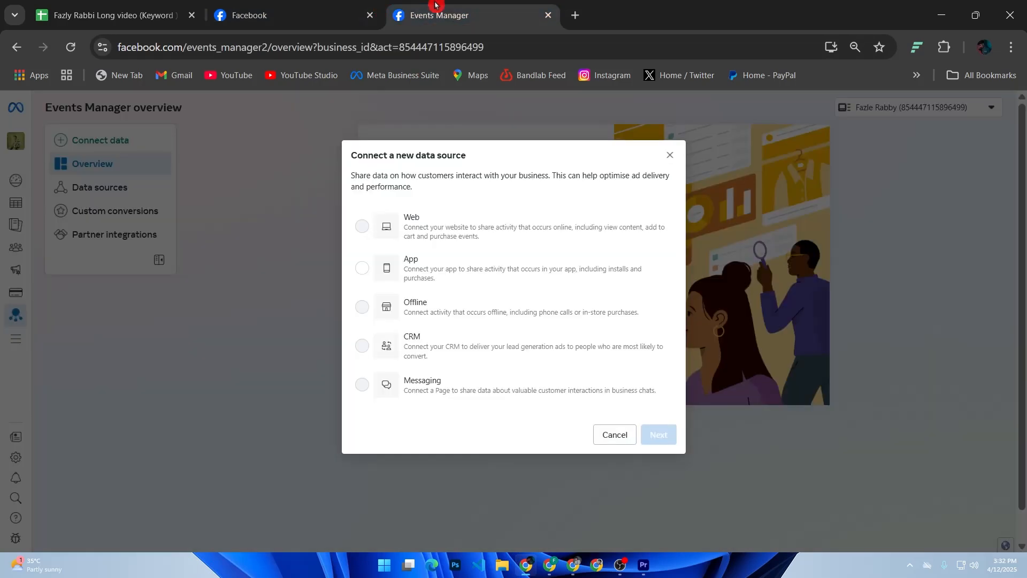
click(600, 438)
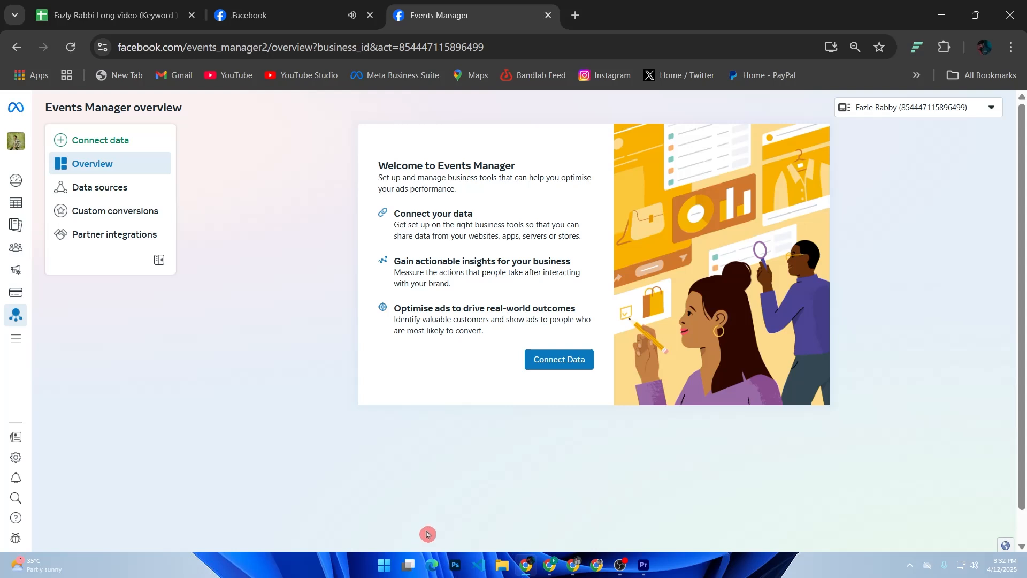
click(370, 15)
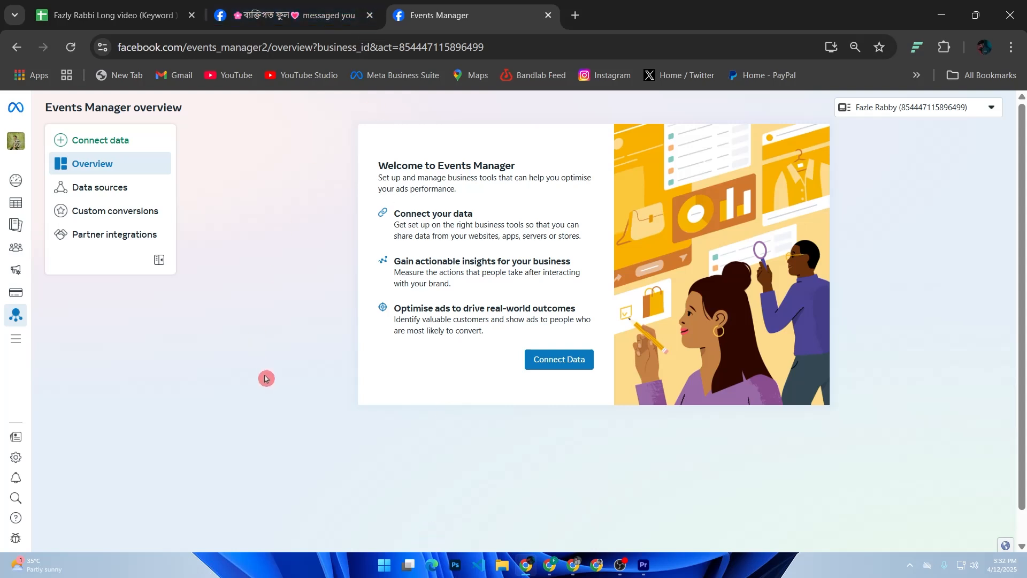